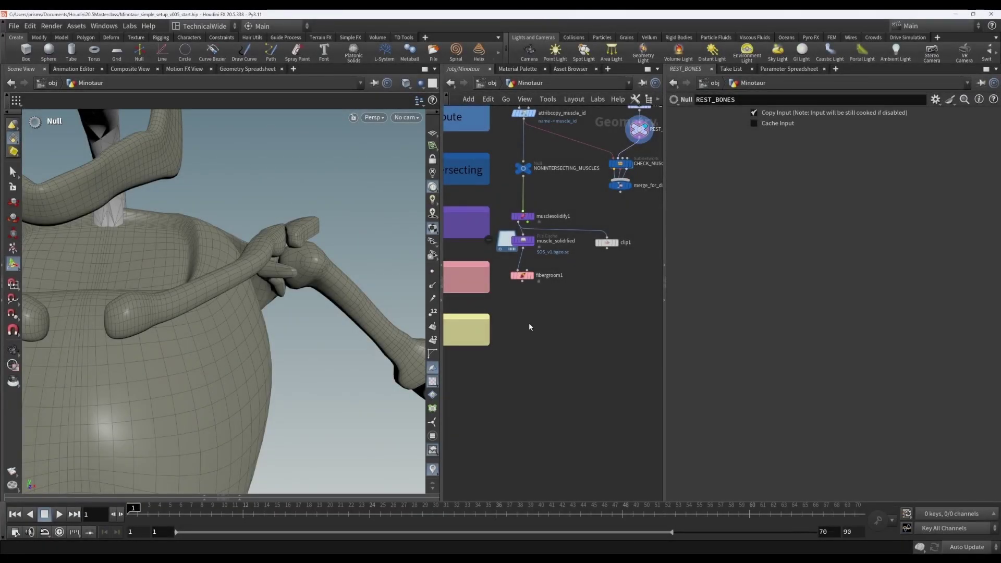
- Add a Muscle Properties node (muscleproperties1) to the network and position it
key(Tab)
text(m)
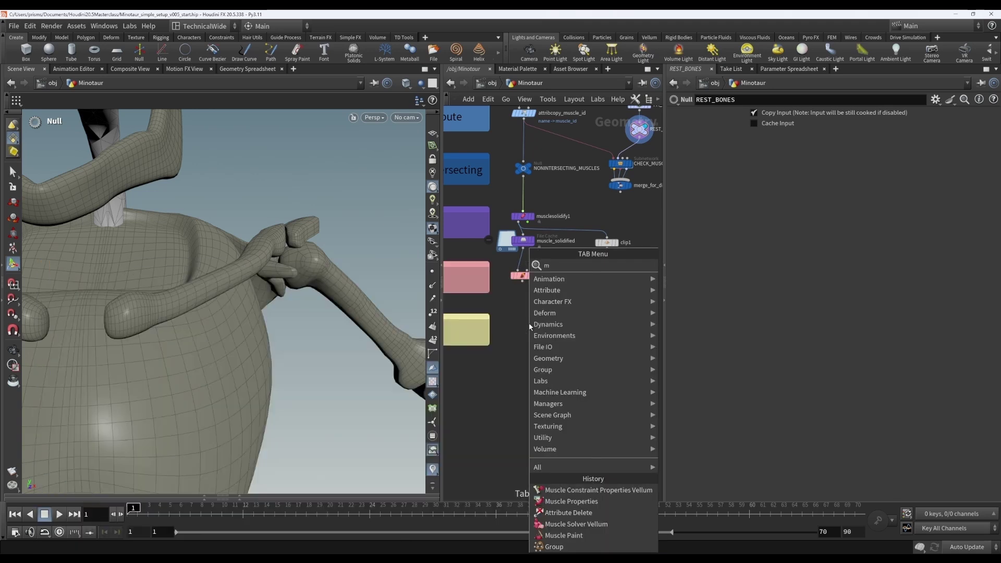
text(usclp)
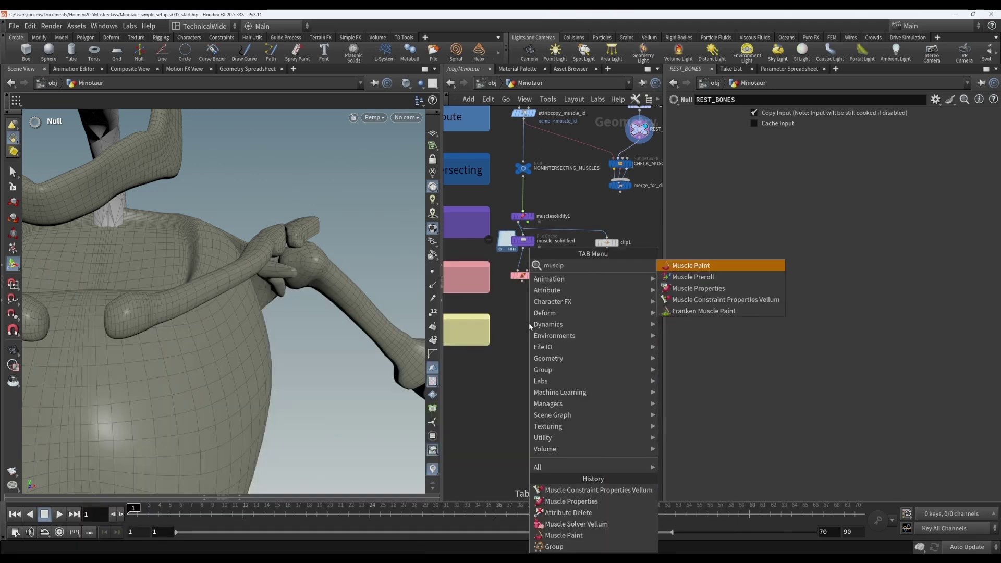
key(Down)
key(Down)
key(Return)
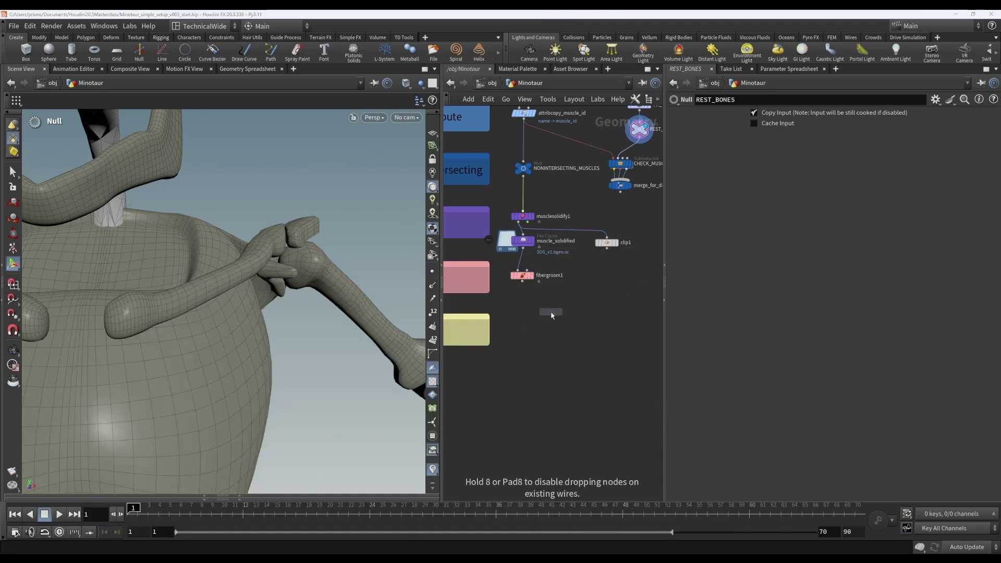
click(535, 324)
drag(536, 323, 519, 308)
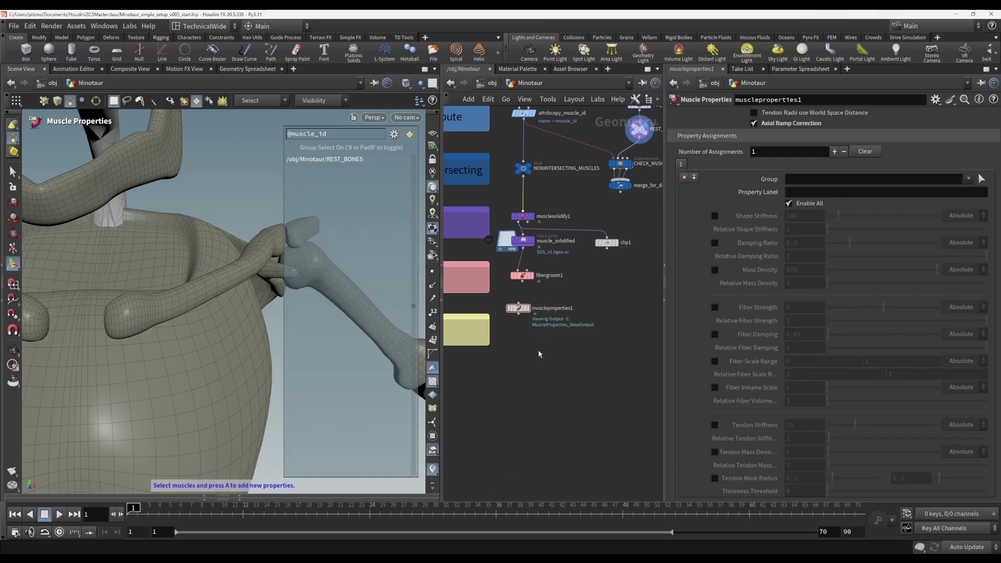
- Place a Muscle Constraint Properties Vellum node below muscleproperties1
key(Tab)
text(mu)
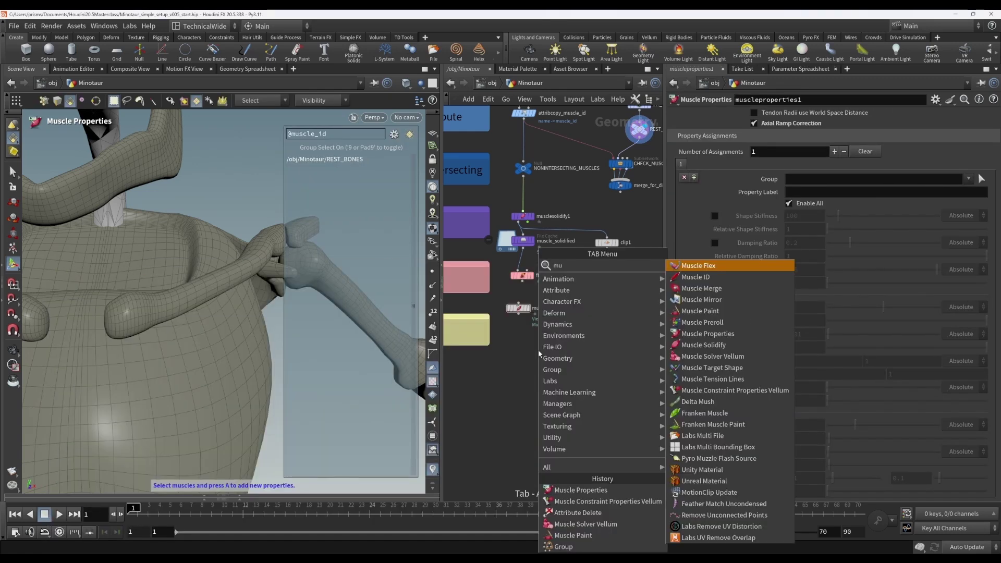
text(pro)
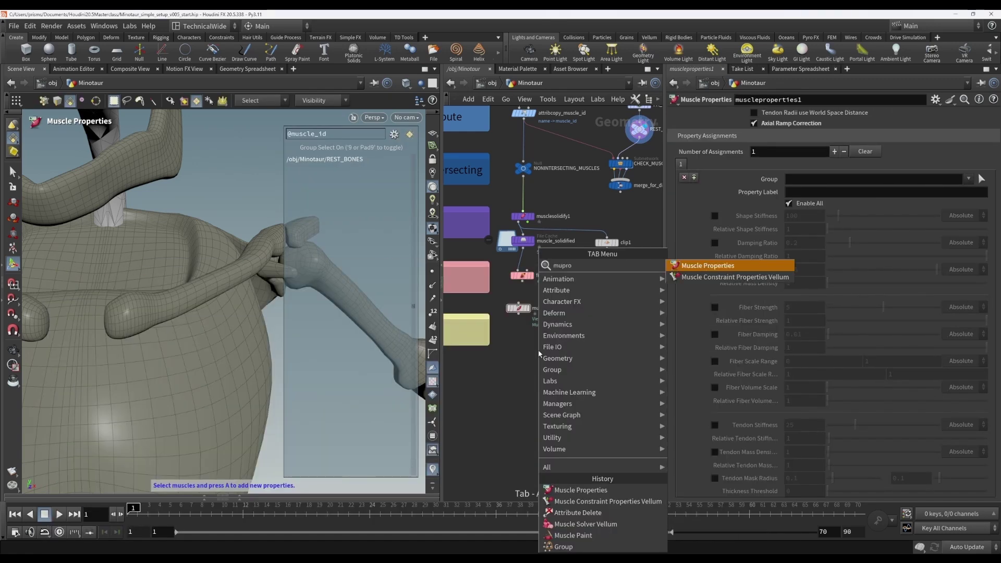
key(Down)
key(Return)
click(538, 344)
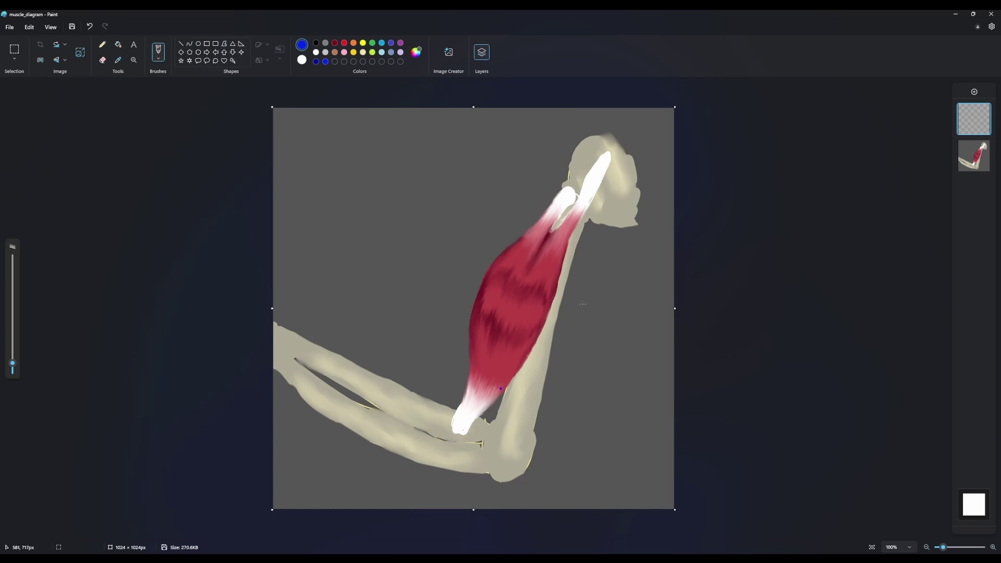
- Circle the elbow and shoulder tendons in blue and bracket the muscle belly's left side
mouse_move(467, 386)
mouse_down()
mouse_move(438, 420)
mouse_move(474, 447)
mouse_move(499, 381)
mouse_move(445, 394)
mouse_up()
mouse_move(615, 149)
mouse_down()
mouse_move(532, 202)
mouse_move(571, 245)
mouse_move(635, 169)
mouse_move(612, 141)
mouse_up()
mouse_move(455, 374)
mouse_down()
mouse_move(436, 345)
mouse_move(449, 314)
mouse_move(440, 286)
mouse_move(464, 276)
mouse_move(517, 228)
mouse_up()
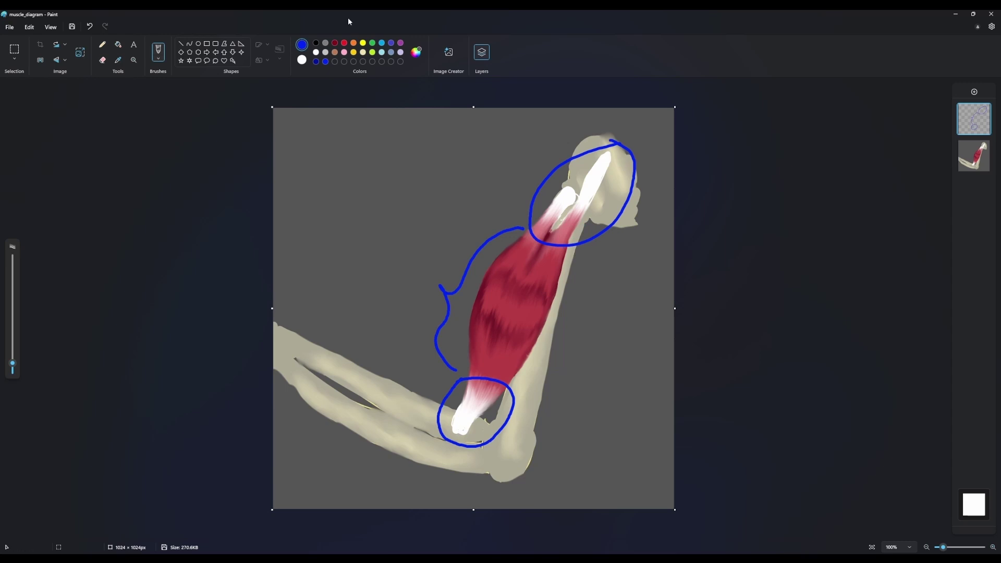
click(372, 43)
- Ring the lower tendon tip and both upper tendon heads in green, then fill them solid
mouse_move(471, 428)
mouse_down()
mouse_move(454, 435)
mouse_move(473, 429)
mouse_up()
mouse_move(616, 150)
mouse_down()
mouse_move(601, 158)
mouse_move(620, 153)
mouse_up()
mouse_move(571, 184)
mouse_down()
mouse_move(567, 202)
mouse_move(576, 184)
mouse_up()
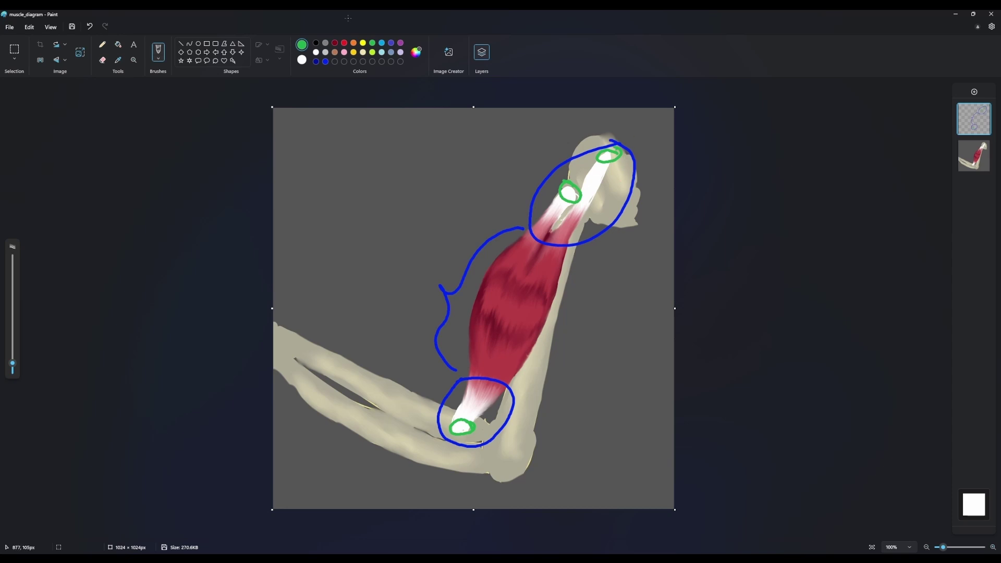
drag(564, 182, 575, 186)
drag(619, 153, 610, 160)
mouse_move(455, 426)
mouse_down()
mouse_move(469, 431)
mouse_move(460, 428)
mouse_up()
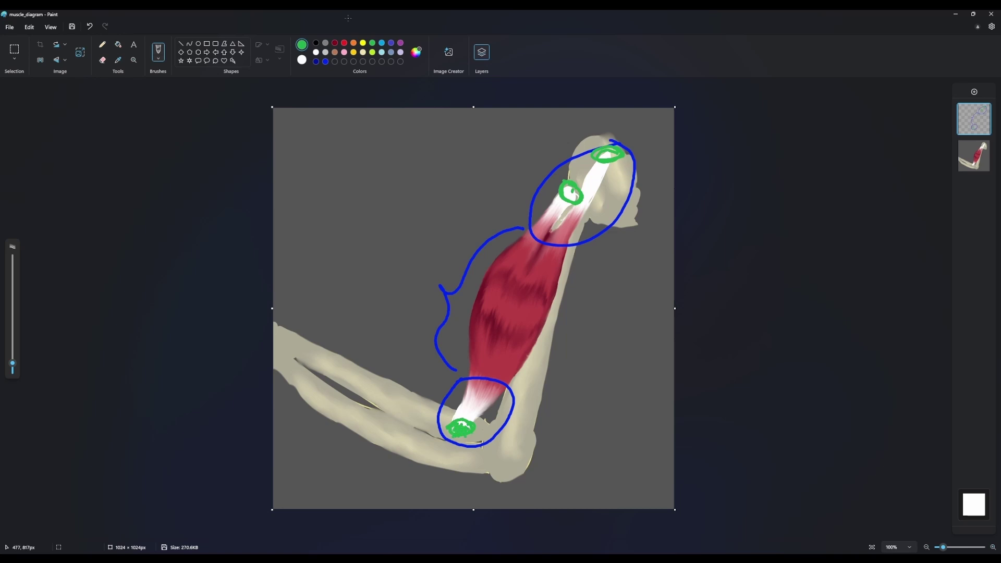
mouse_move(599, 146)
mouse_down()
mouse_move(613, 162)
mouse_move(576, 180)
mouse_move(581, 188)
mouse_up()
- Draw short yellow ticks from the muscle's right edge to the bone, elbow to shoulder
mouse_move(505, 370)
mouse_down()
mouse_move(532, 383)
mouse_move(553, 319)
mouse_up()
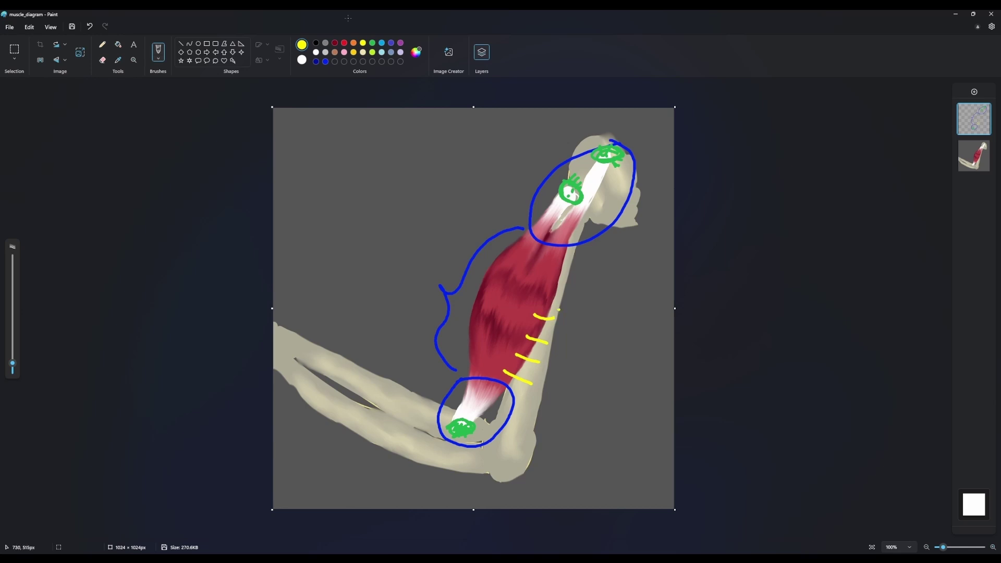
mouse_move(550, 303)
mouse_down()
mouse_move(563, 300)
mouse_move(580, 237)
mouse_up()
mouse_move(497, 394)
mouse_down()
mouse_move(511, 401)
mouse_move(503, 417)
mouse_up()
drag(526, 336, 540, 365)
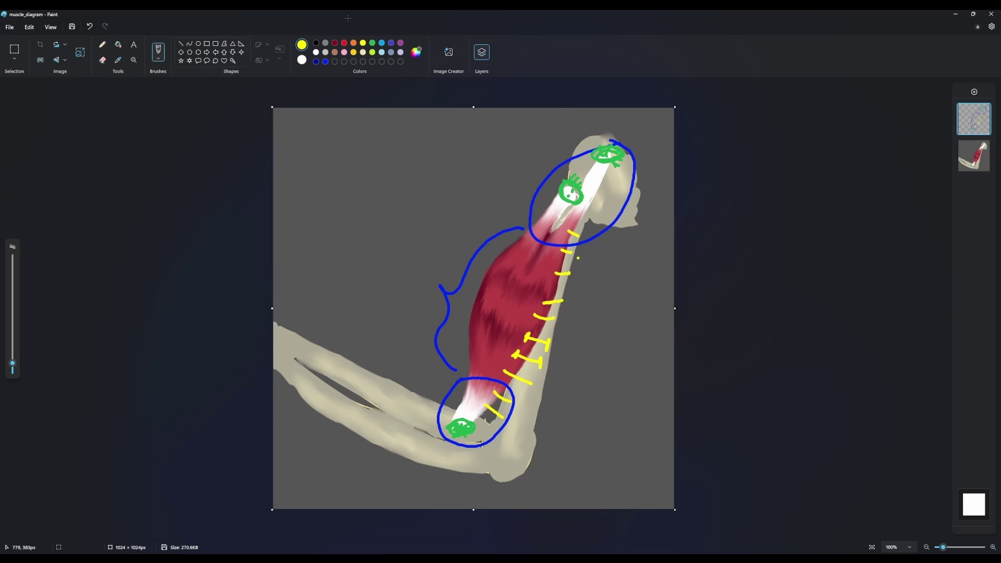
- Cap a yellow dash near the muscle's top at both ends to form an I-bar
mouse_move(553, 268)
mouse_down()
mouse_move(554, 277)
mouse_move(572, 278)
mouse_up()
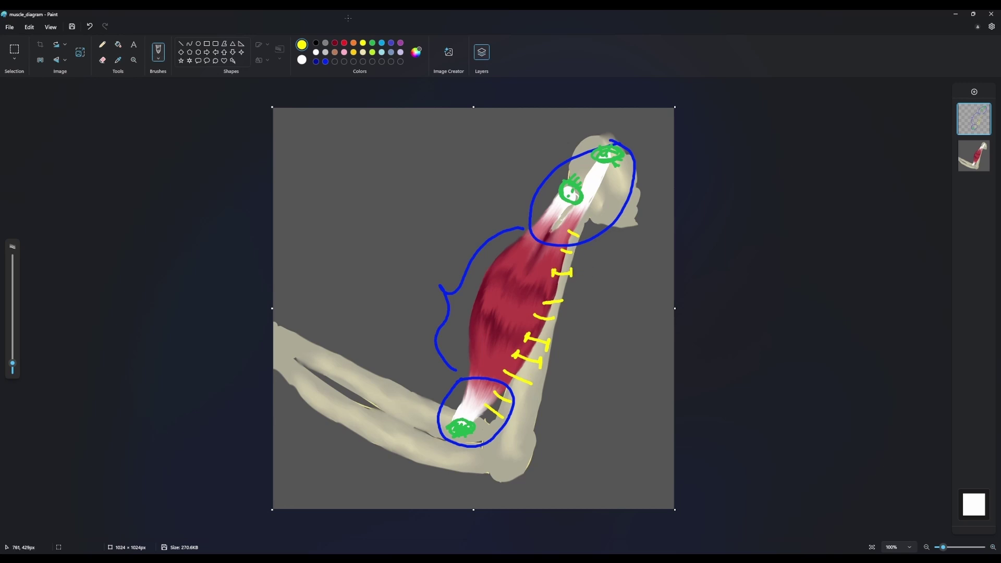